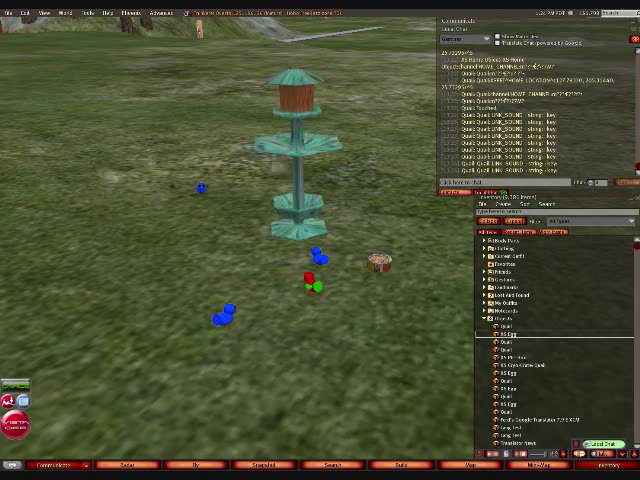
- Reset all scripts in the blue bird using Reset Scripts in Selection
key(Right)
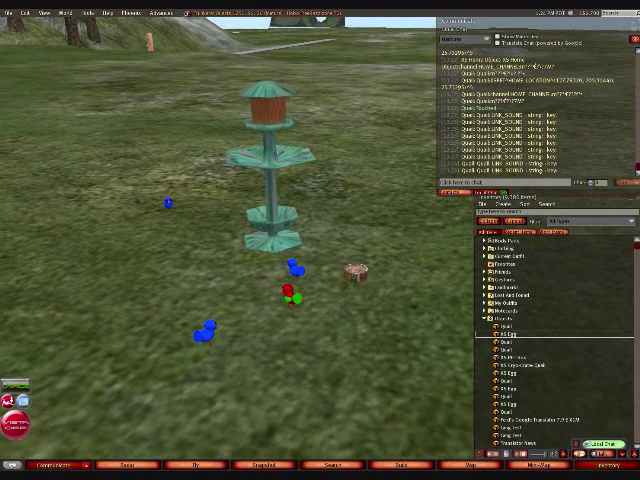
right_click(205, 332)
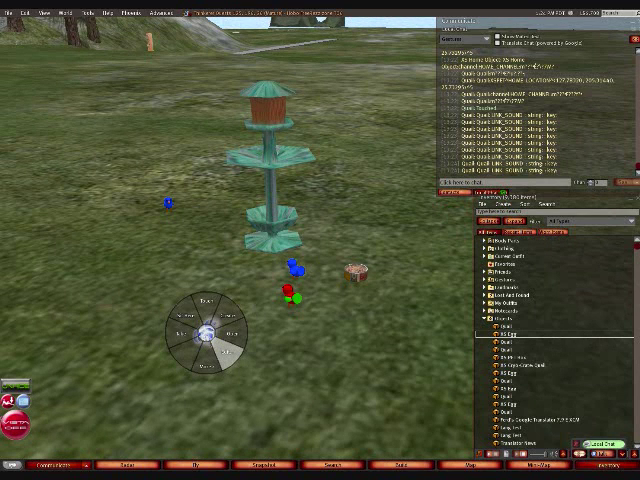
click(228, 350)
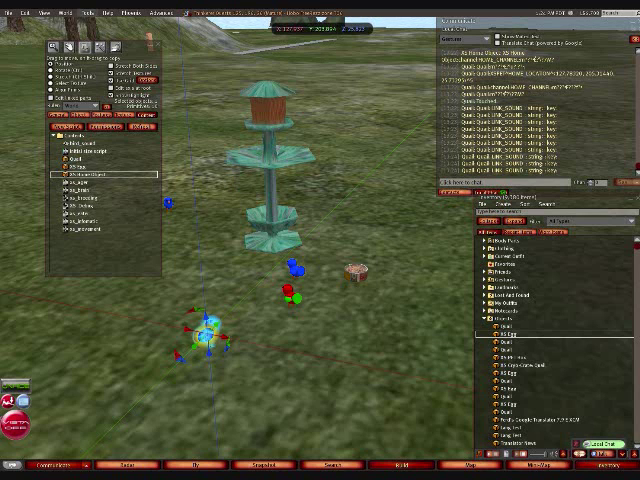
click(87, 13)
click(100, 267)
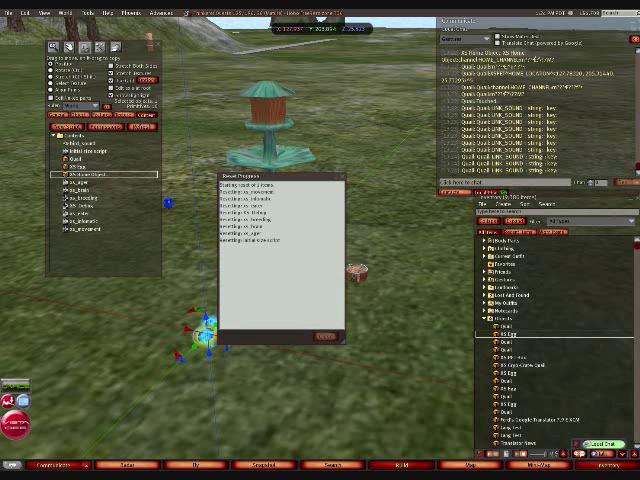
click(325, 336)
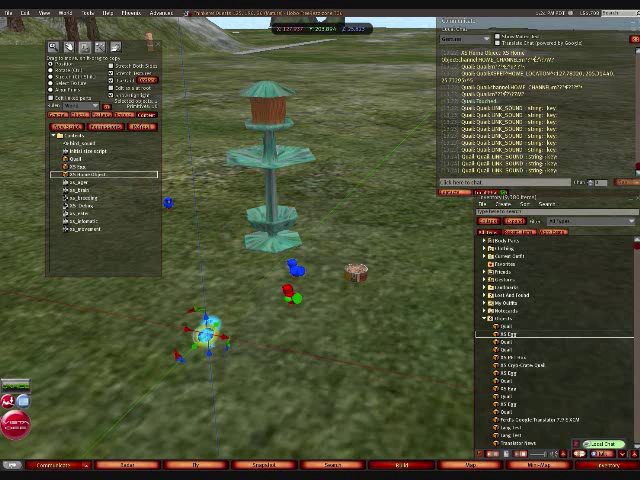
key(Escape)
- Pack the blue bird into a blue egg from its pie menu
right_click(207, 336)
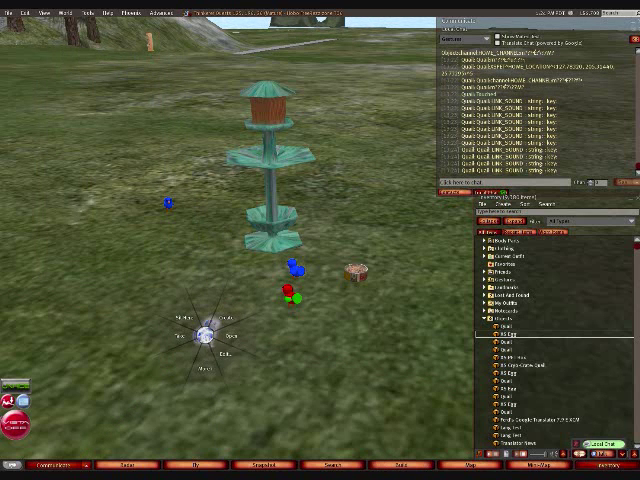
click(180, 336)
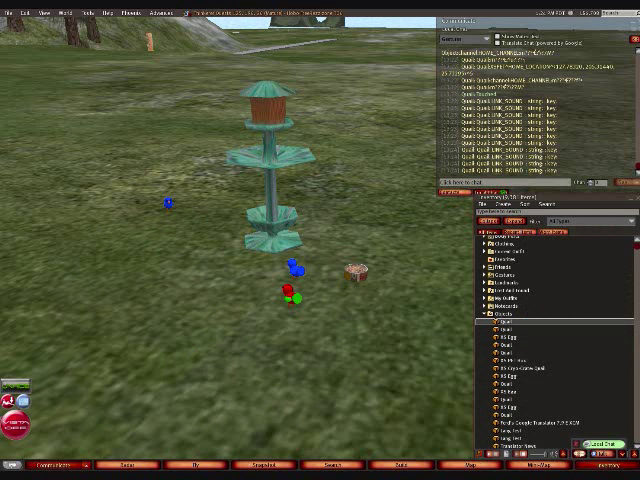
key(Down)
key(Down)
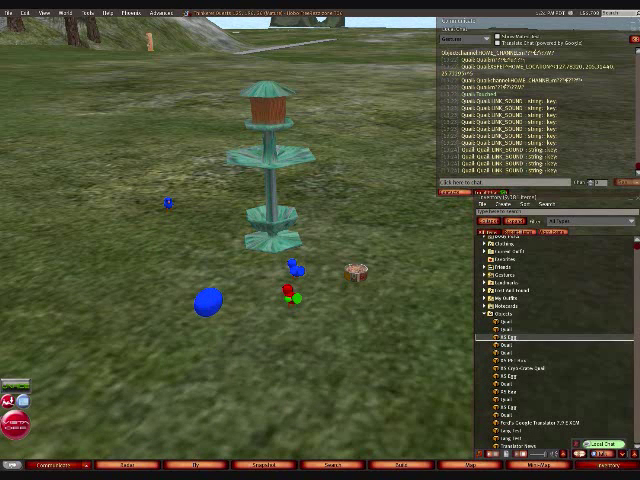
- Rename the Quail item in the egg's Contents tab, then stop editing the egg
right_click(207, 302)
click(224, 322)
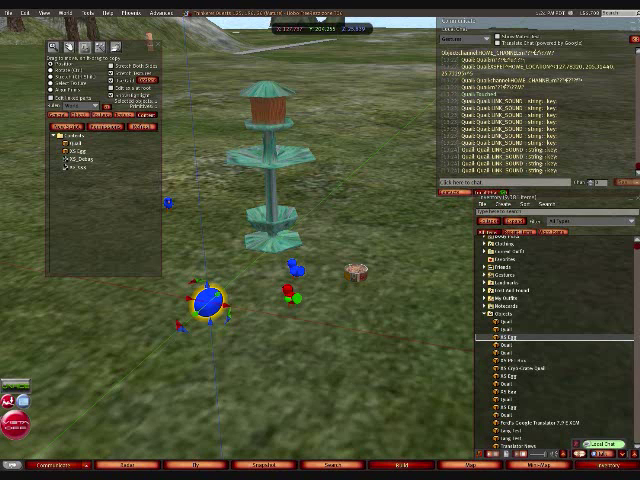
click(75, 151)
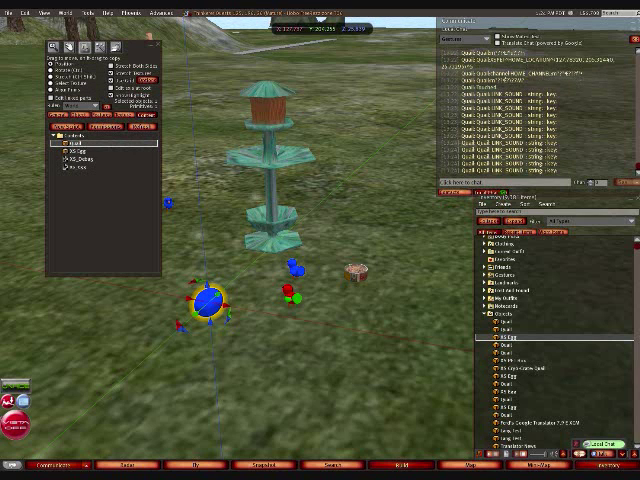
right_click(75, 143)
click(96, 166)
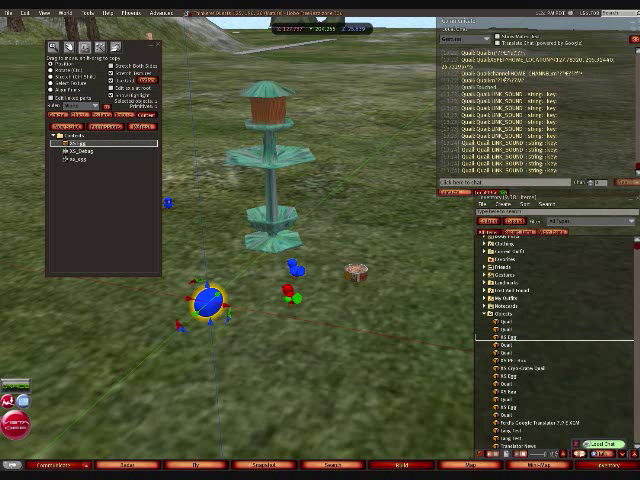
key(Return)
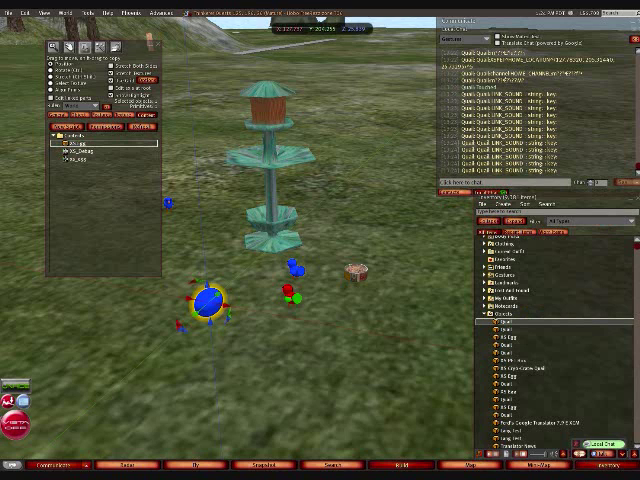
key(Escape)
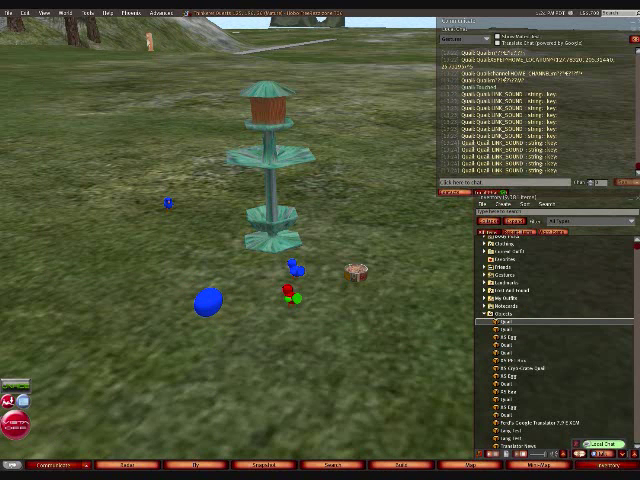
- Touch the blue egg to hatch a new blue quail
right_click(208, 300)
click(180, 300)
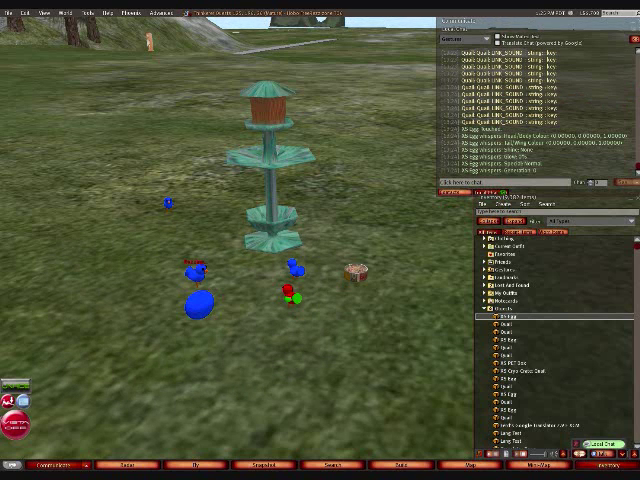
scroll(240, 240, up, 2)
scroll(240, 240, up, 2)
scroll(240, 240, up, 1)
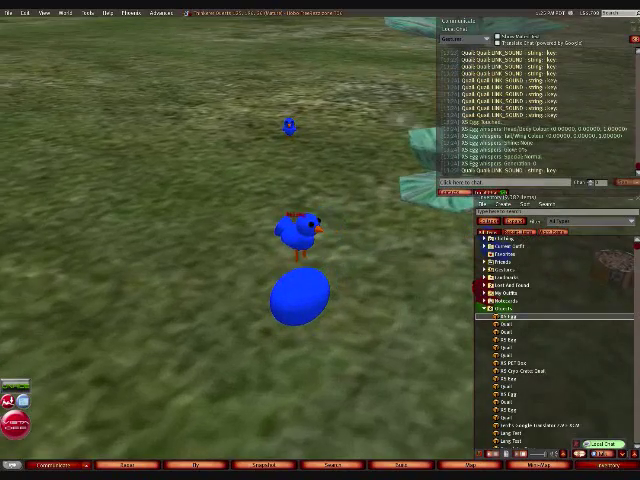
scroll(240, 240, up, 2)
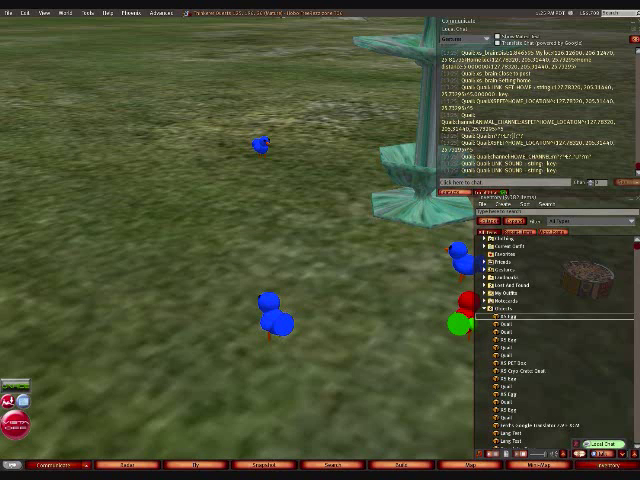
- Place the cryo crate from inventory on the grass and reset its scripts
click(522, 371)
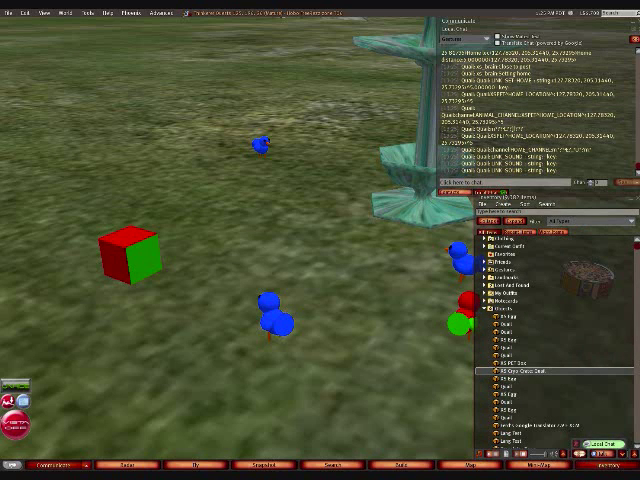
right_click(131, 256)
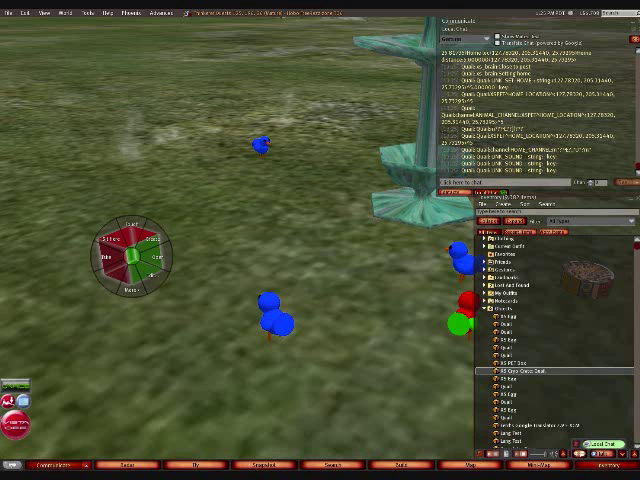
click(152, 274)
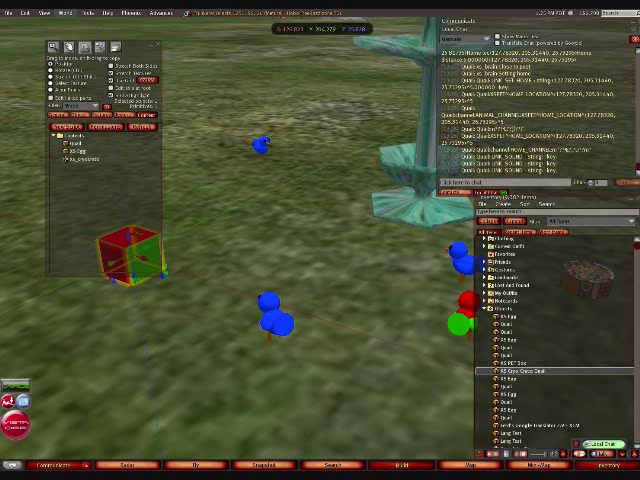
click(88, 13)
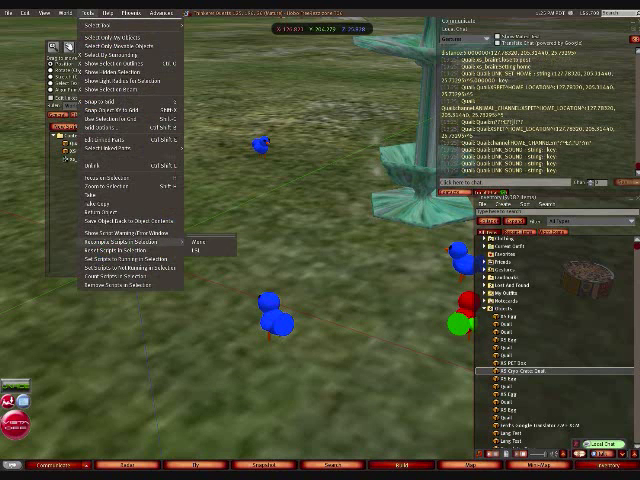
click(120, 250)
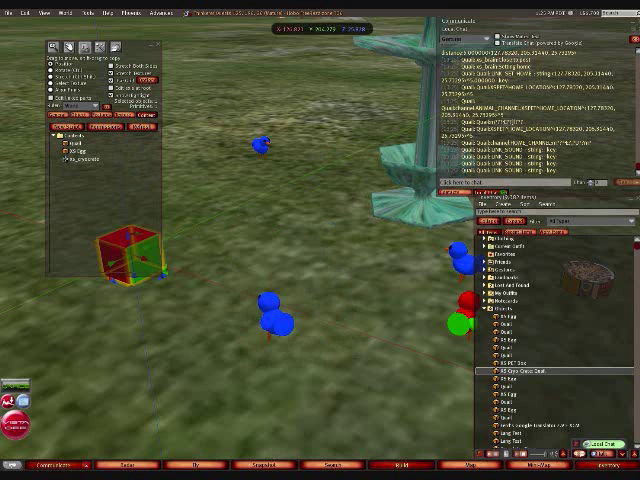
- Stop editing the crate so it captures the bird, then select its chat messages
key(Escape)
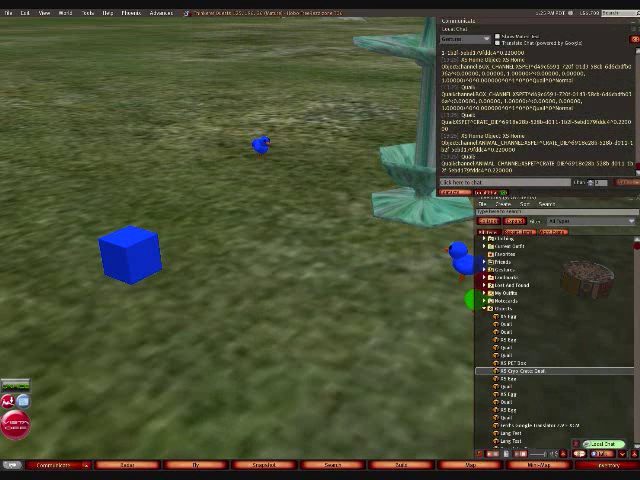
drag(441, 134, 512, 171)
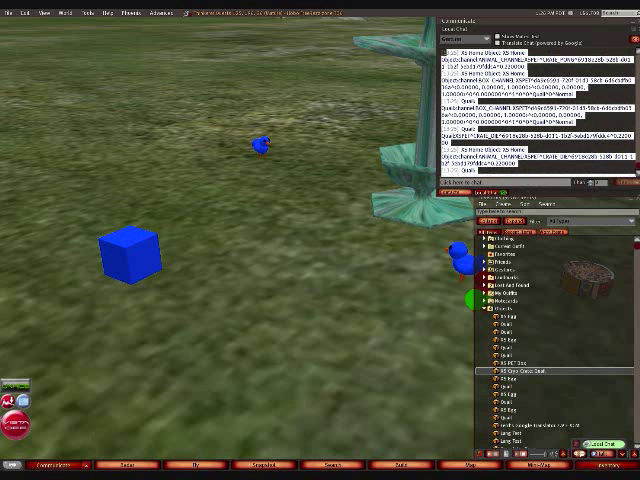